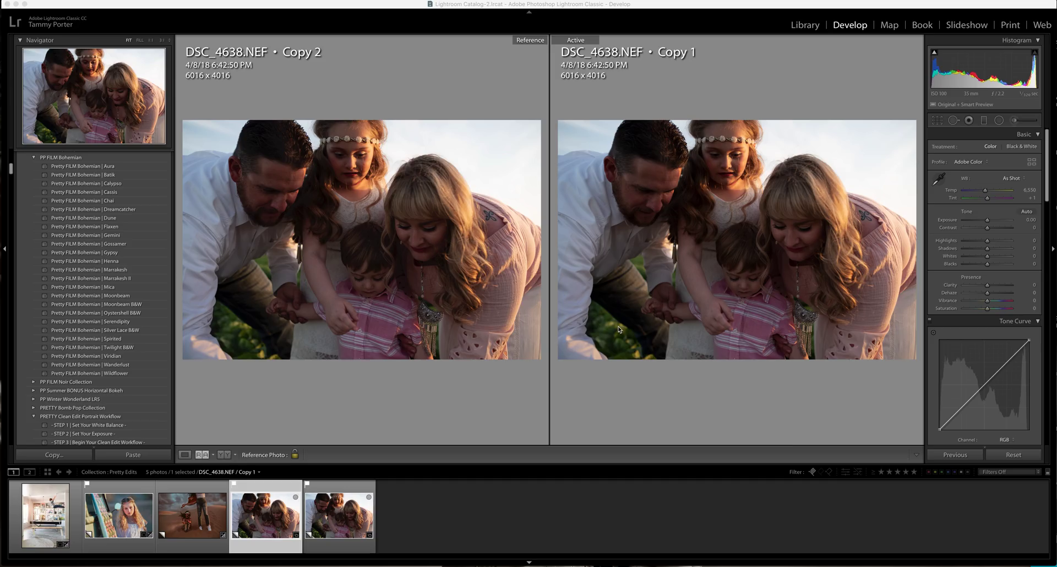
- Apply the Pretty FILM Bohemian | Calypso preset and the Tint Overlay | Peaches & Cream preset to the active photo
{"action": "left_click", "coordinate": [113, 183]}
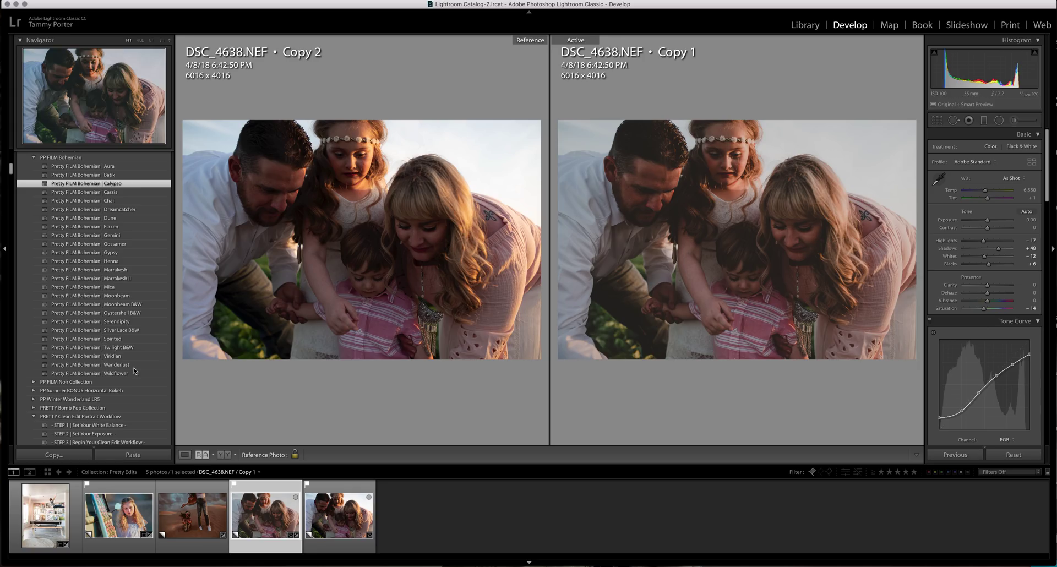
{"action": "scroll", "coordinate": [135, 370], "scroll_direction": "down", "scroll_amount": 5}
{"action": "scroll", "coordinate": [134, 370], "scroll_direction": "down", "scroll_amount": 8}
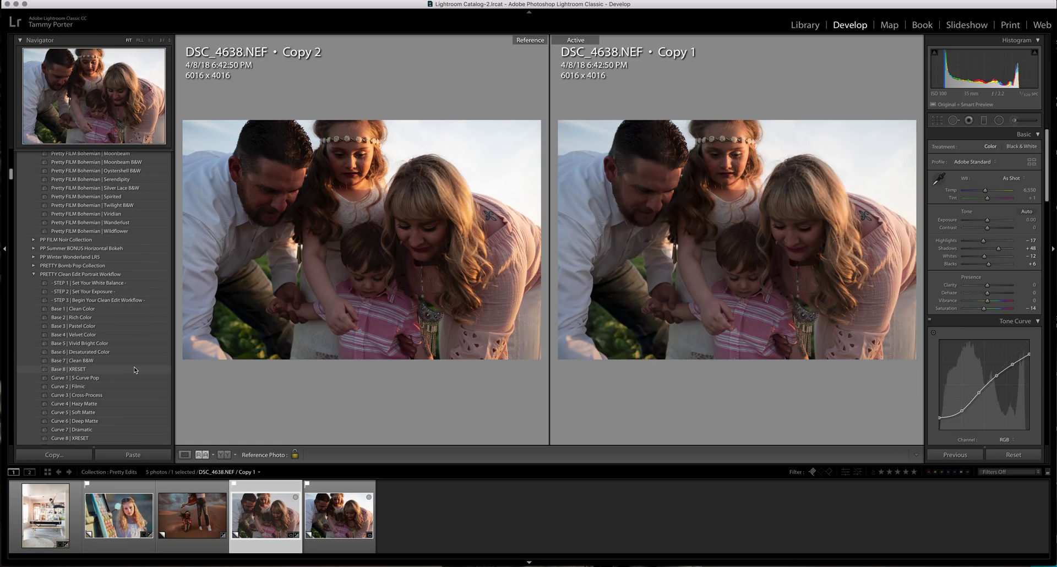
{"action": "scroll", "coordinate": [134, 366], "scroll_direction": "down", "scroll_amount": 4}
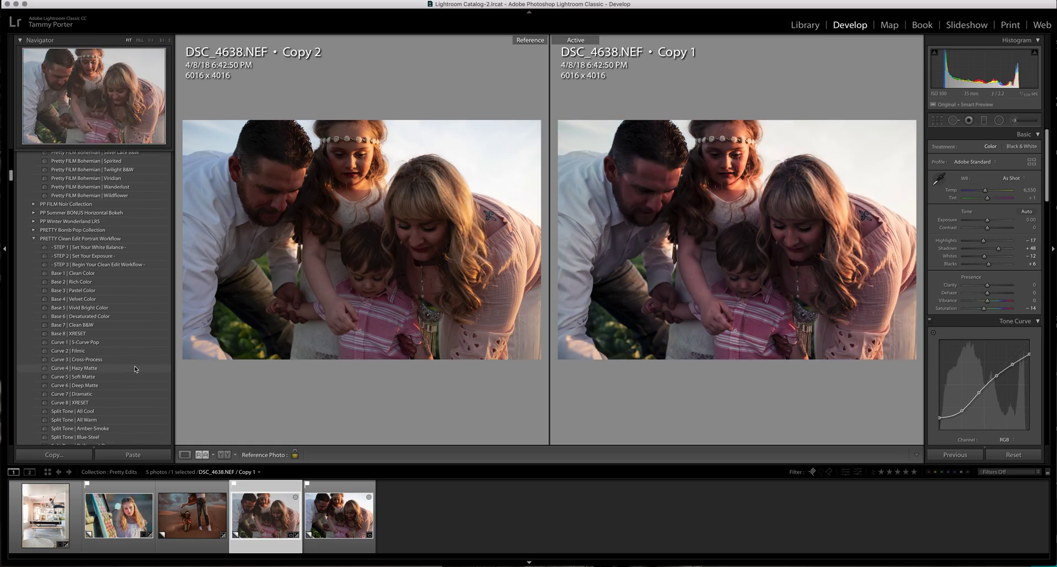
{"action": "scroll", "coordinate": [134, 366], "scroll_direction": "down", "scroll_amount": 1}
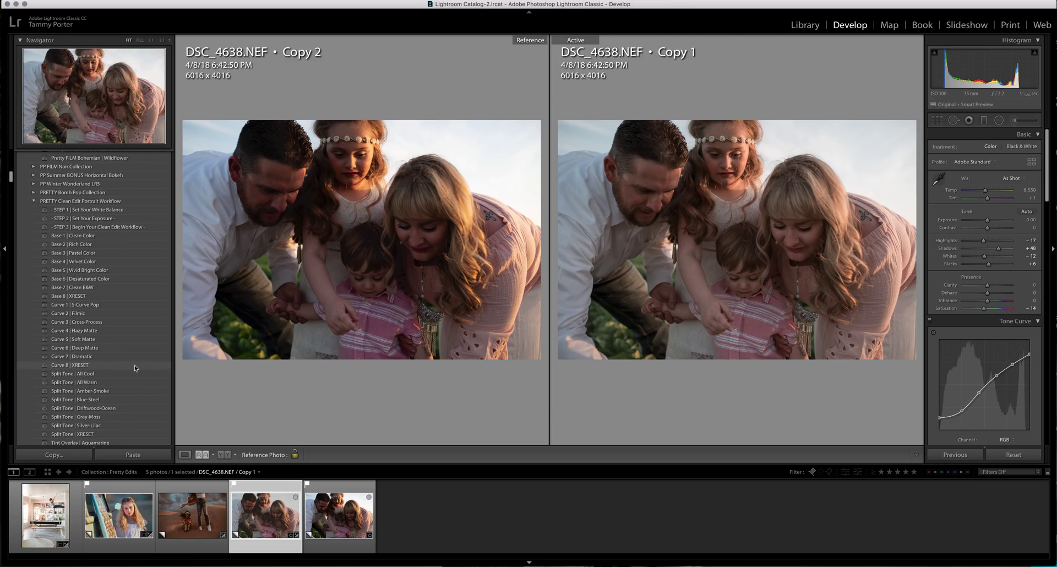
{"action": "scroll", "coordinate": [134, 365], "scroll_direction": "down", "scroll_amount": 1}
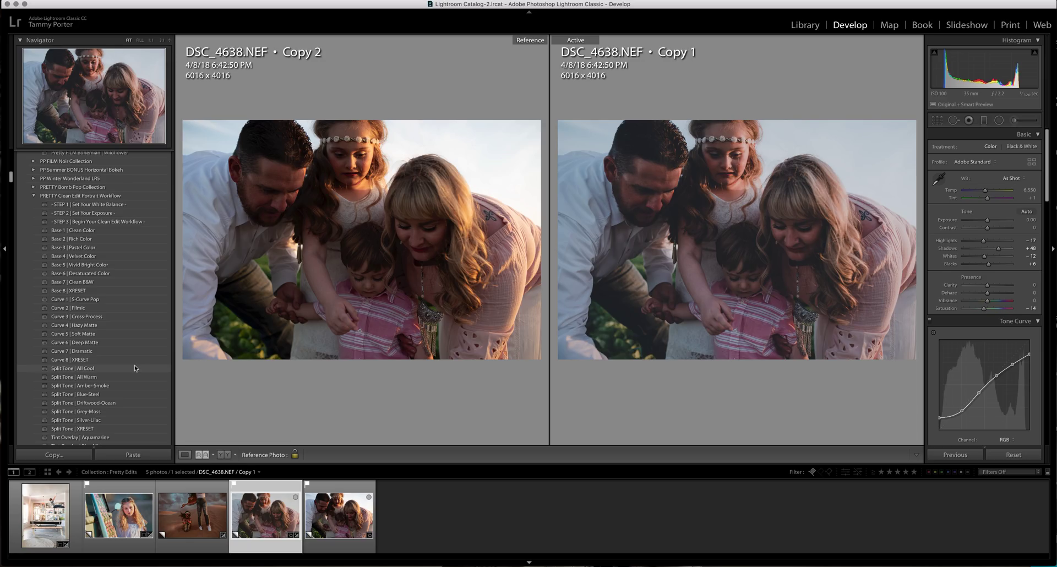
{"action": "scroll", "coordinate": [134, 365], "scroll_direction": "down", "scroll_amount": 3}
{"action": "scroll", "coordinate": [134, 365], "scroll_direction": "down", "scroll_amount": 6}
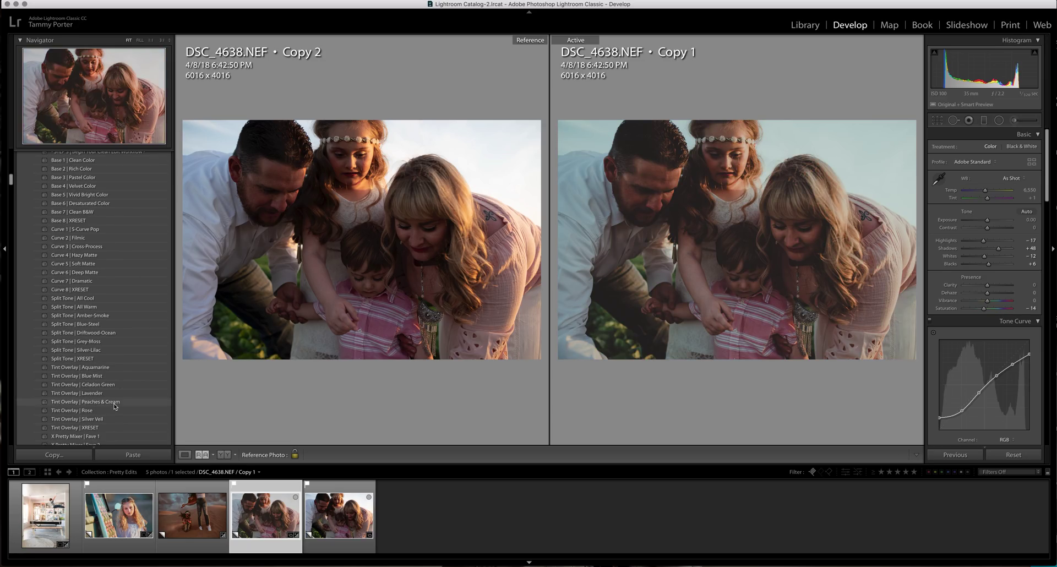
{"action": "left_click", "coordinate": [114, 405]}
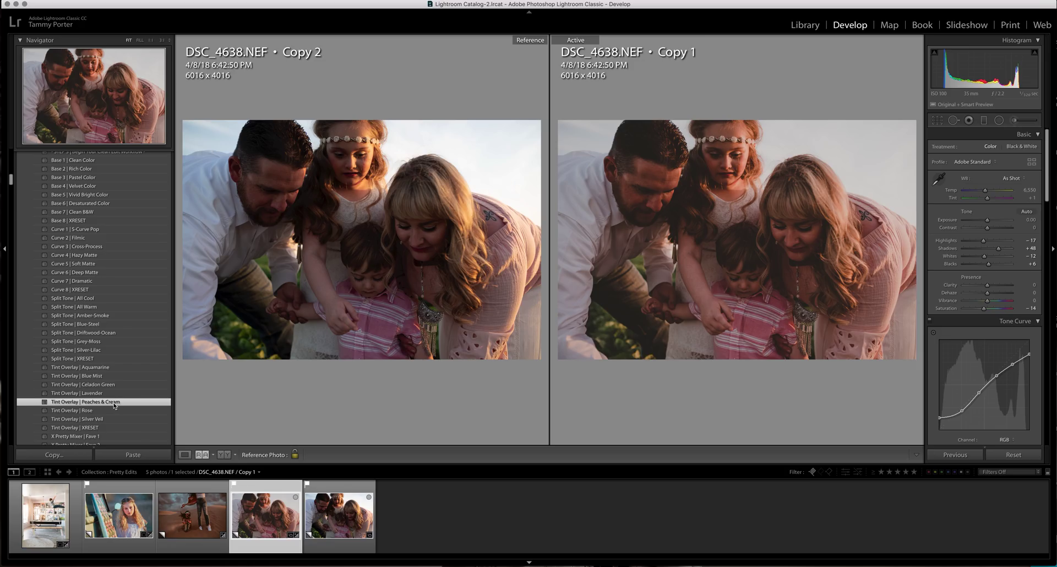
- Apply the Pretty Portrait Toolkit presets Contrast -25 and Exp +1.00 to the active photo
{"action": "scroll", "coordinate": [112, 406], "scroll_direction": "down", "scroll_amount": 6}
{"action": "scroll", "coordinate": [109, 401], "scroll_direction": "down", "scroll_amount": 10}
{"action": "scroll", "coordinate": [98, 405], "scroll_direction": "down", "scroll_amount": 7}
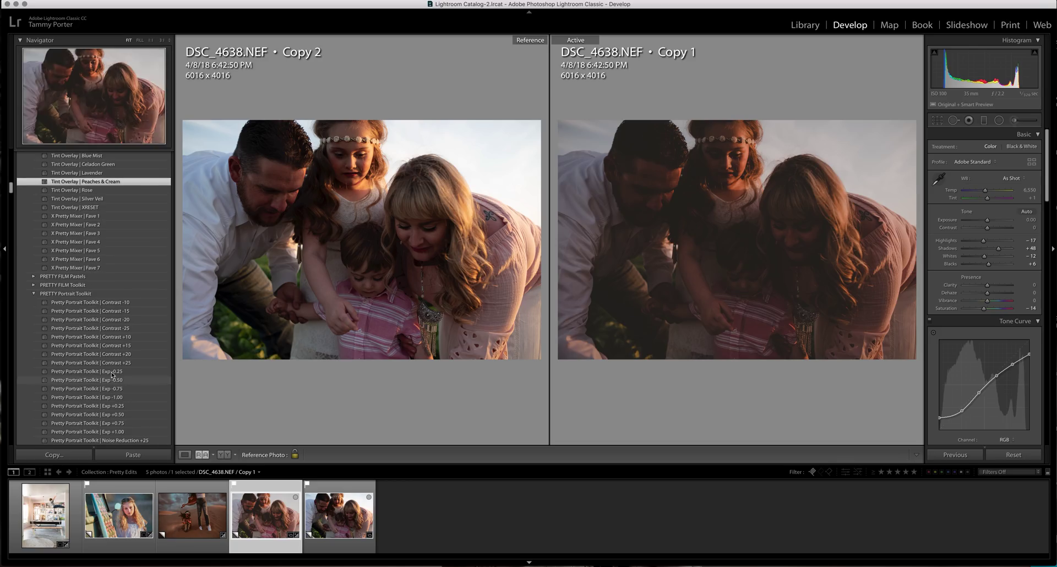
{"action": "left_click", "coordinate": [115, 330]}
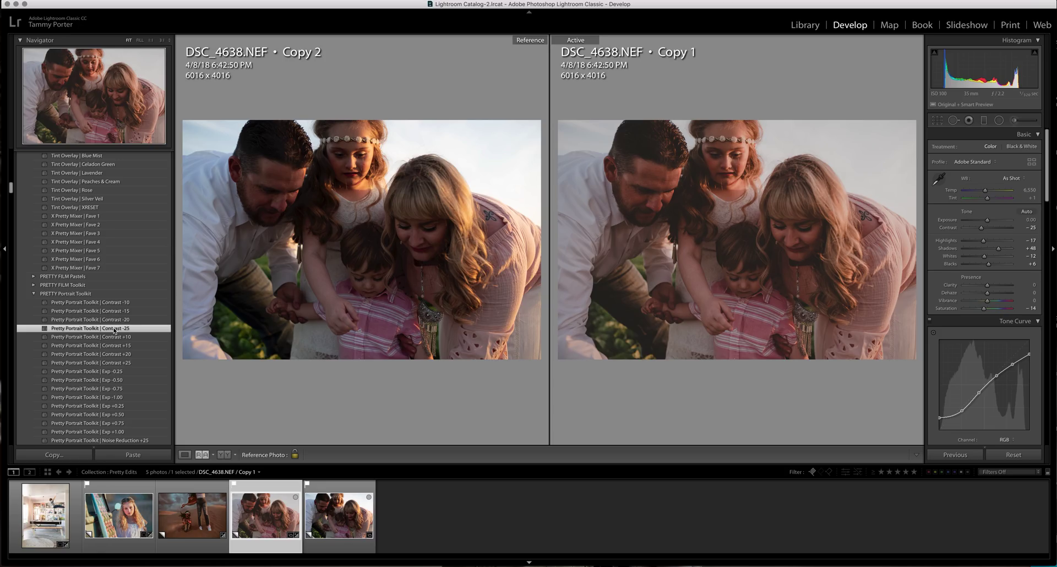
{"action": "scroll", "coordinate": [116, 347], "scroll_direction": "down", "scroll_amount": 1}
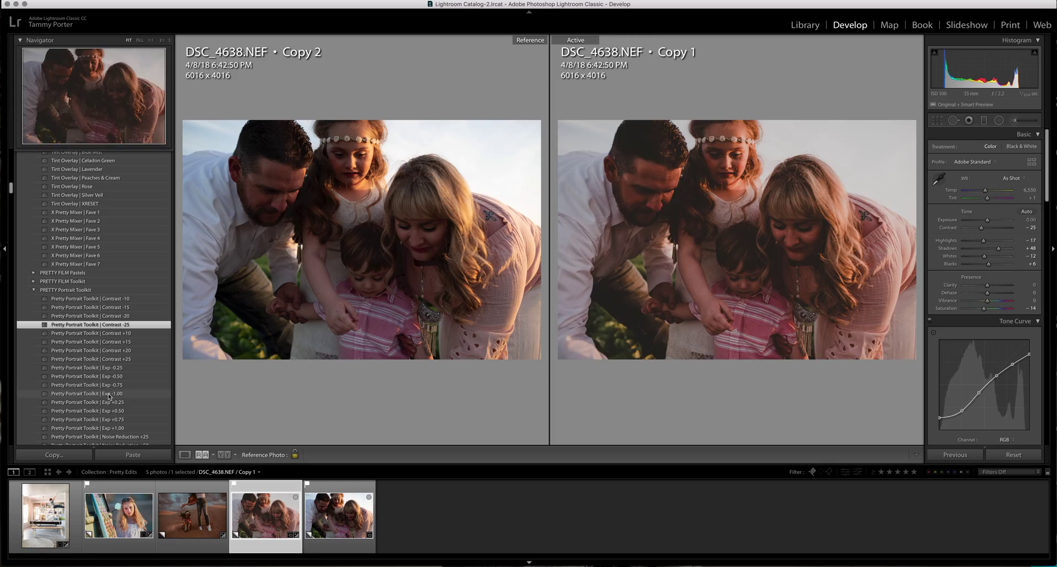
{"action": "left_click", "coordinate": [108, 429]}
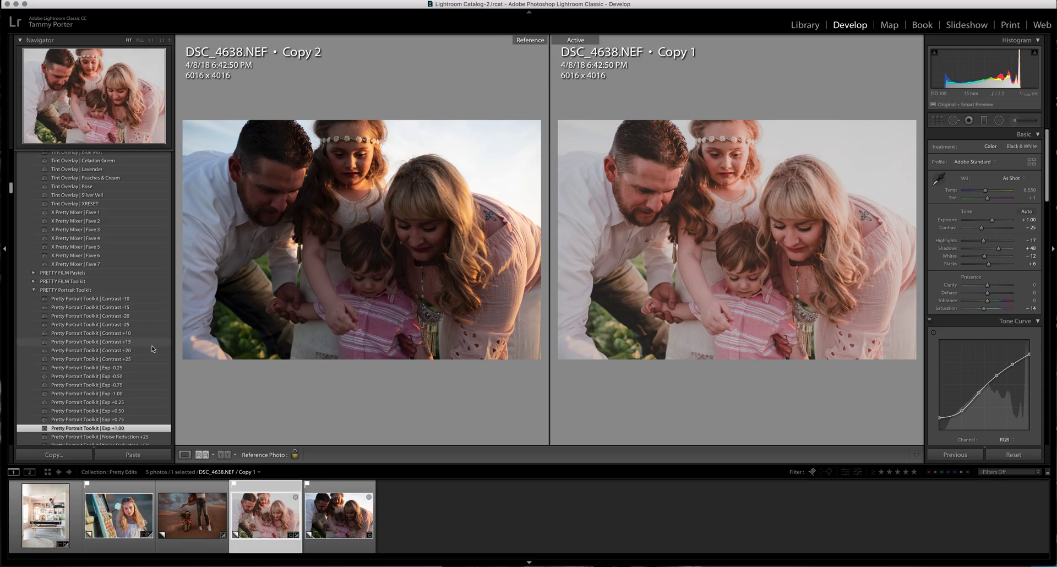
- Apply the Pretty Portrait Toolkit presets Sharpen +50 and Soft Center Light Warm to the active photo
{"action": "scroll", "coordinate": [152, 349], "scroll_direction": "down", "scroll_amount": 3}
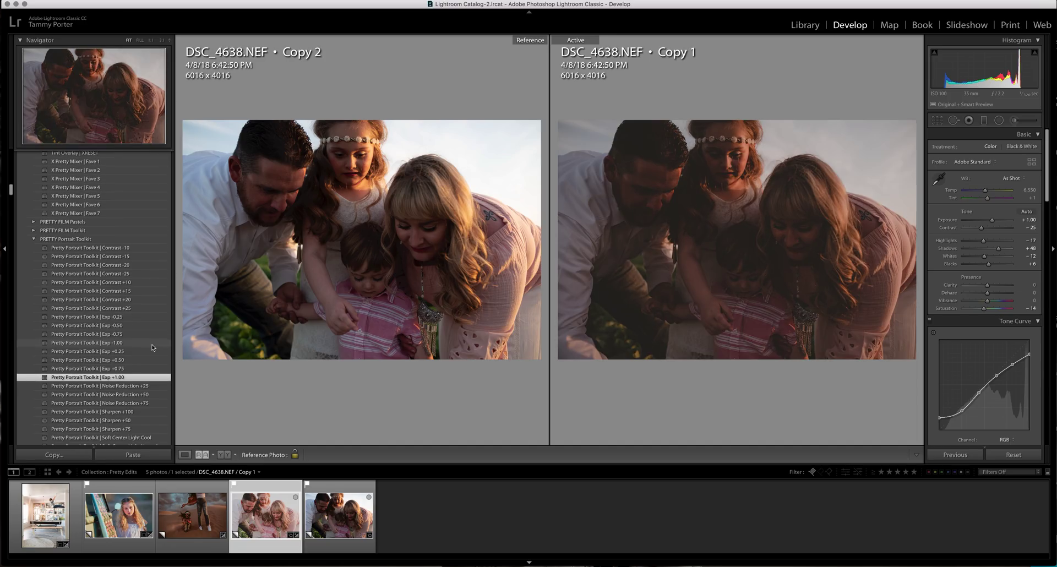
{"action": "scroll", "coordinate": [151, 347], "scroll_direction": "down", "scroll_amount": 3}
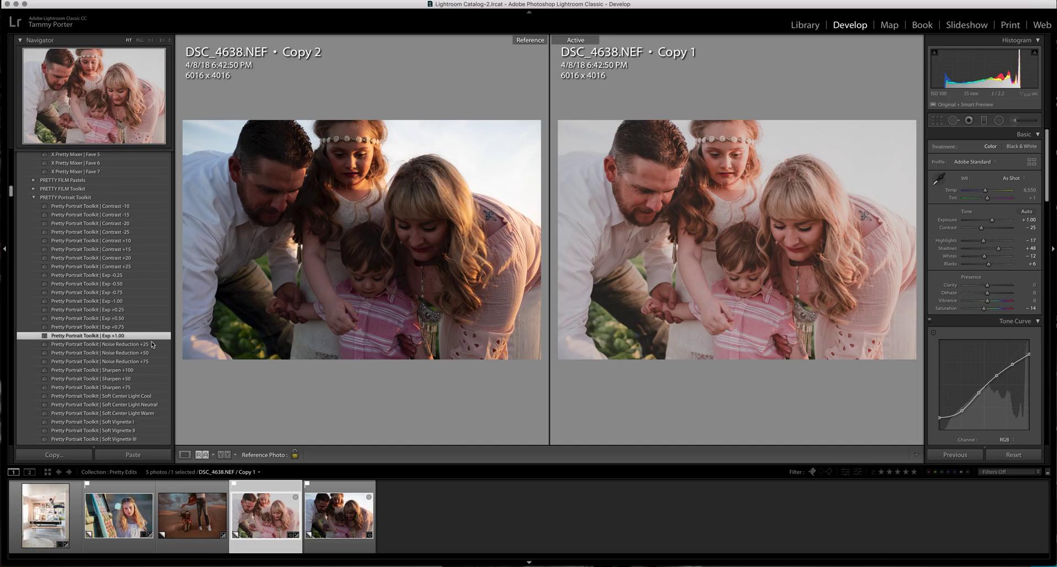
{"action": "scroll", "coordinate": [140, 389], "scroll_direction": "down", "scroll_amount": 1}
{"action": "left_click", "coordinate": [141, 386]}
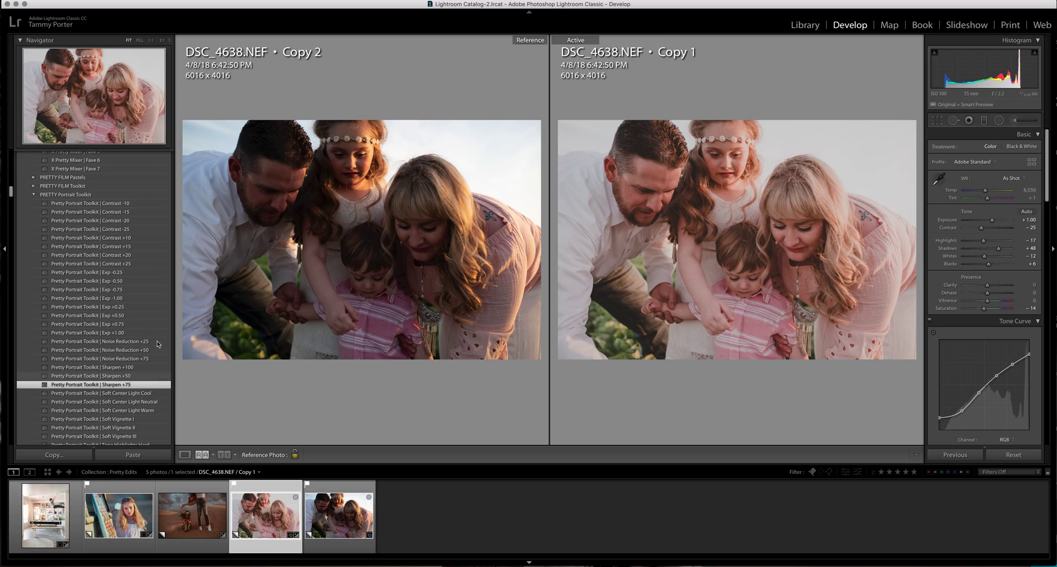
{"action": "left_click", "coordinate": [131, 376]}
{"action": "scroll", "coordinate": [149, 358], "scroll_direction": "down", "scroll_amount": 3}
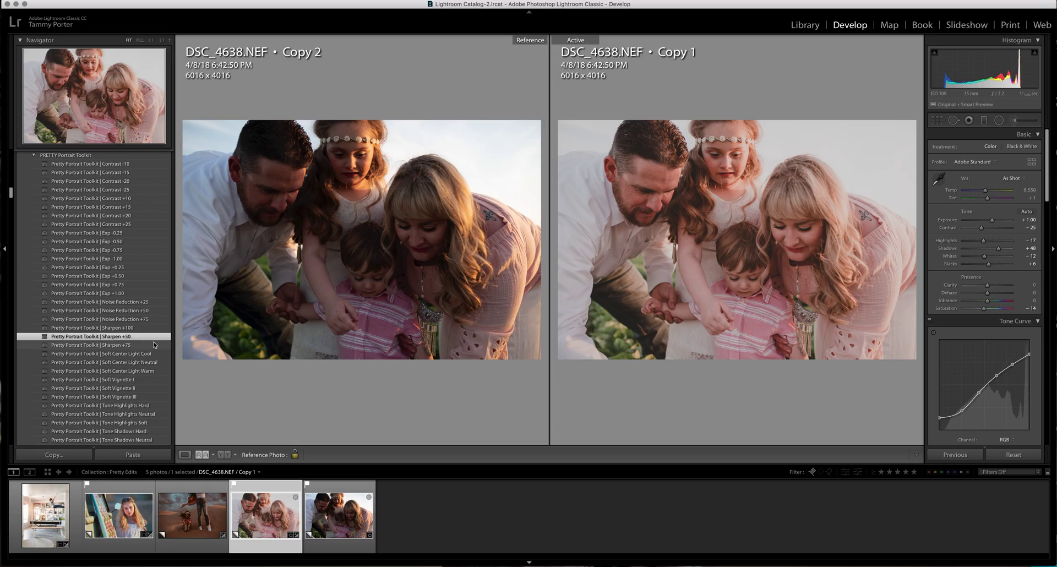
{"action": "left_click", "coordinate": [136, 373]}
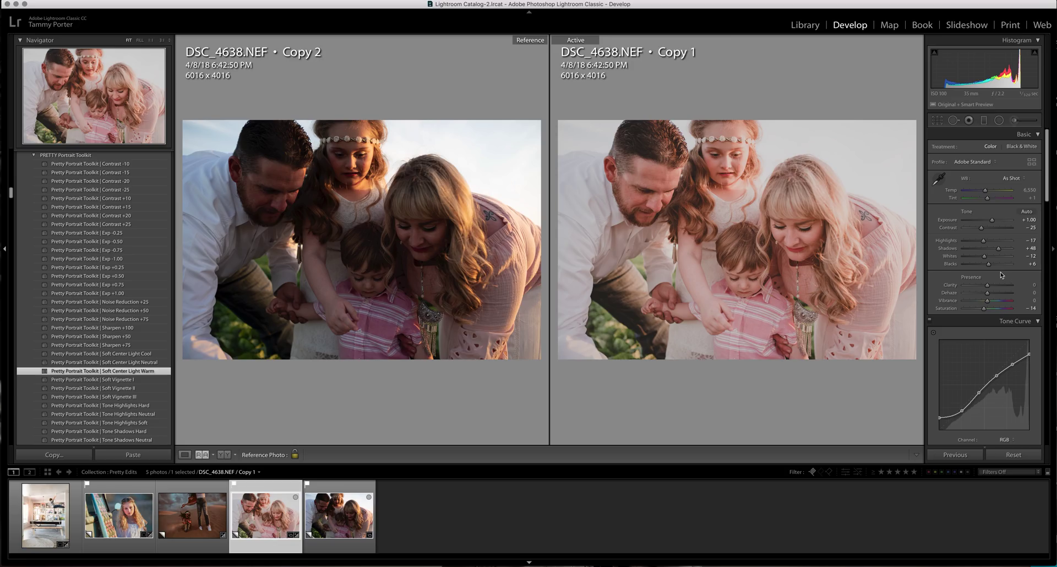
- Fine-tune the basic adjustments: Highlights -37, Whites +11, Blacks -17 and Dehaze +5
{"action": "left_click_drag", "start_coordinate": [985, 242], "coordinate": [980, 244]}
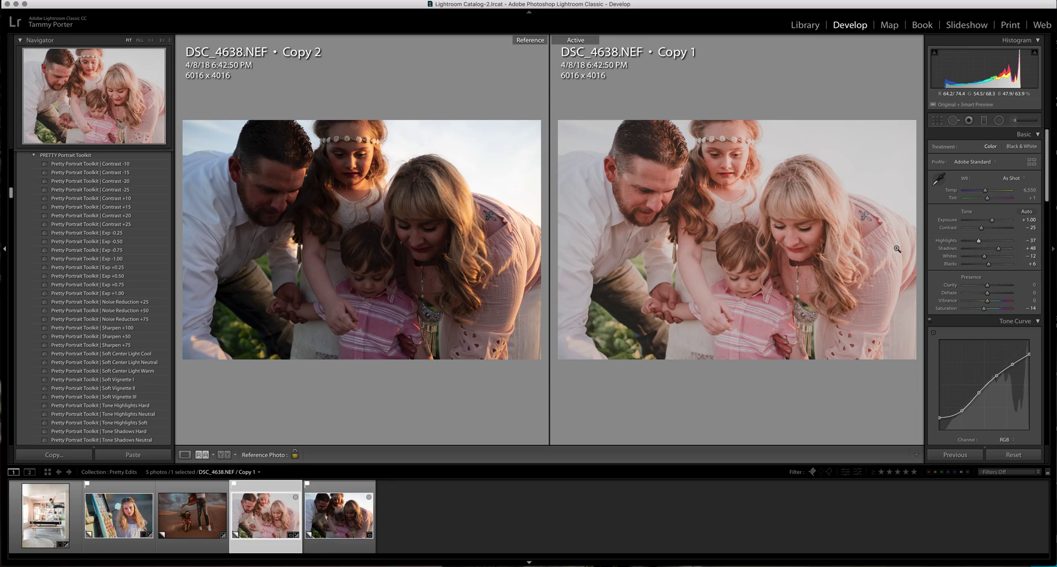
{"action": "double_click", "coordinate": [986, 257]}
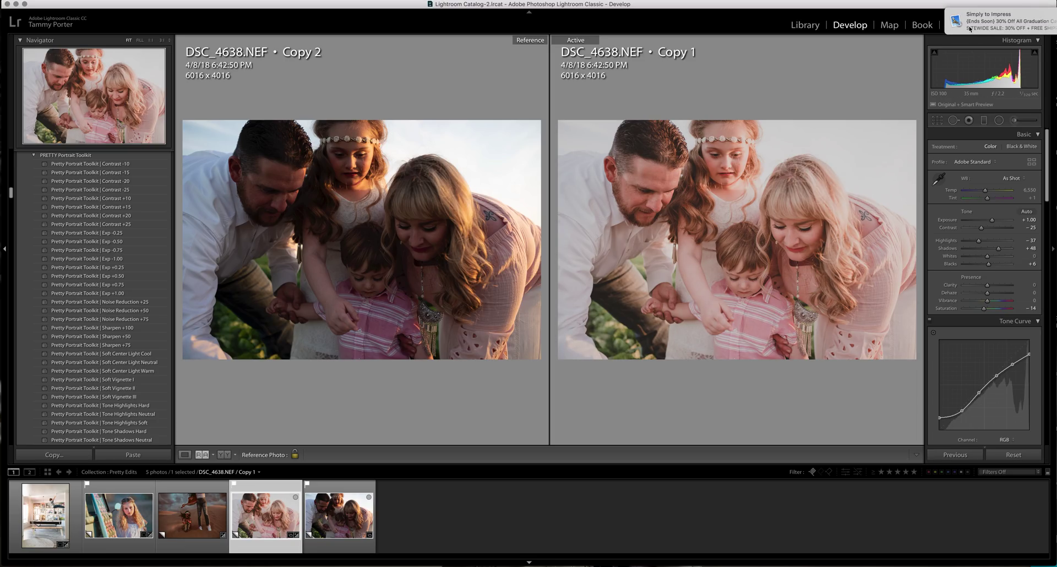
{"action": "left_click_drag", "start_coordinate": [988, 266], "coordinate": [987, 266]}
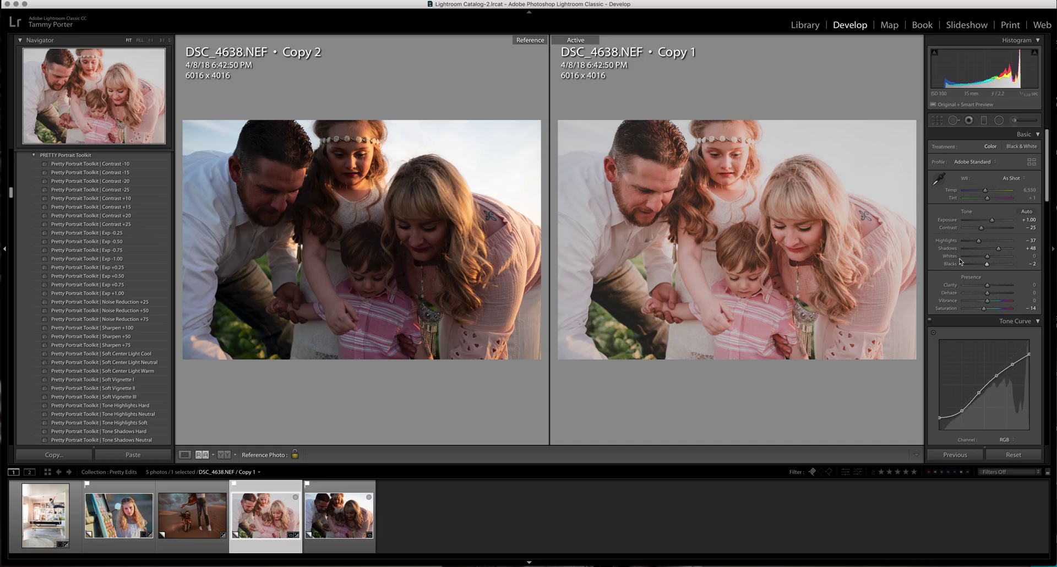
{"action": "left_click_drag", "start_coordinate": [987, 265], "coordinate": [990, 259]}
{"action": "left_click_drag", "start_coordinate": [987, 295], "coordinate": [989, 296]}
- Lower the black point of the RGB tone curve to the bottom corner of the graph
{"action": "scroll", "coordinate": [983, 331], "scroll_direction": "down", "scroll_amount": 2}
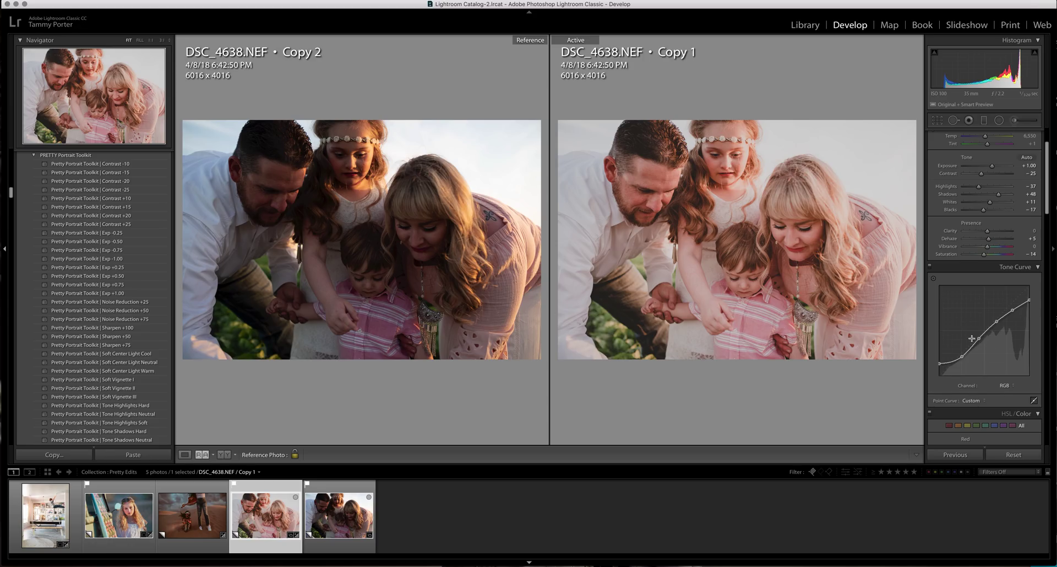
{"action": "left_click_drag", "start_coordinate": [940, 366], "coordinate": [939, 380]}
- Set the sharpening Masking to 90 and enable the lens profile corrections
{"action": "scroll", "coordinate": [948, 373], "scroll_direction": "down", "scroll_amount": 3}
{"action": "scroll", "coordinate": [948, 373], "scroll_direction": "down", "scroll_amount": 10}
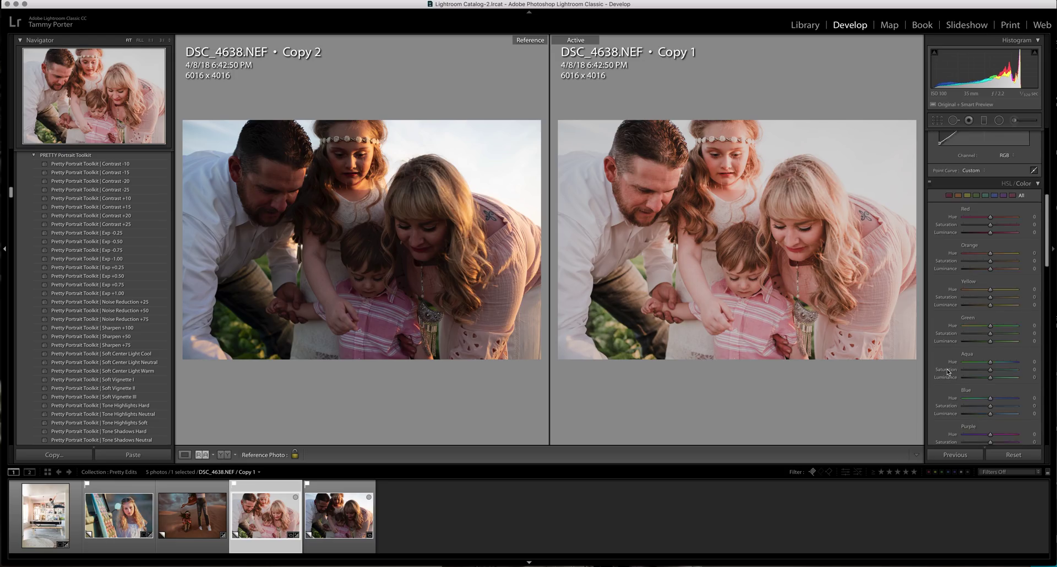
{"action": "scroll", "coordinate": [949, 366], "scroll_direction": "down", "scroll_amount": 4}
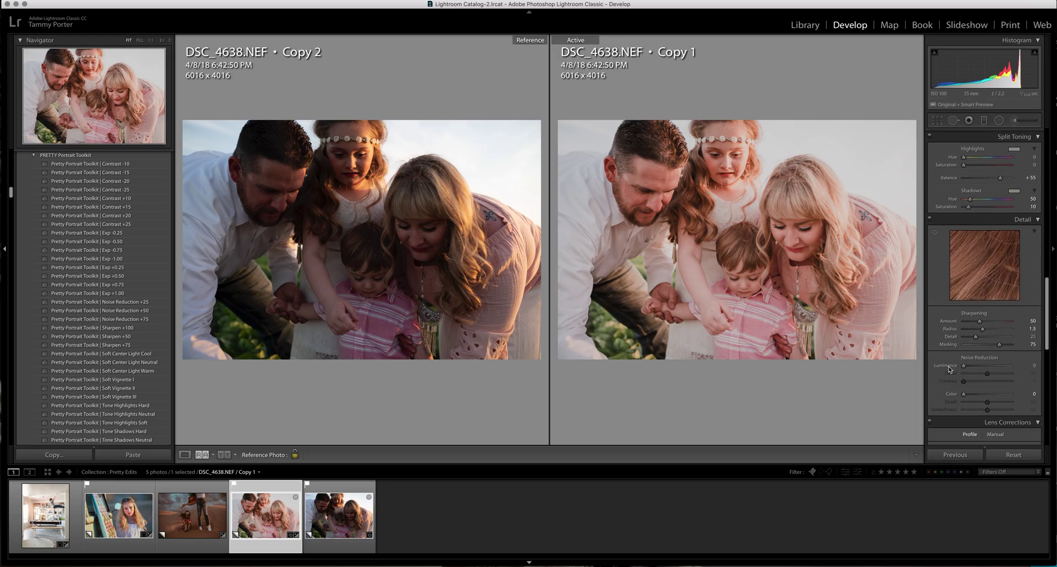
{"action": "left_click_drag", "start_coordinate": [999, 317], "coordinate": [1008, 324]}
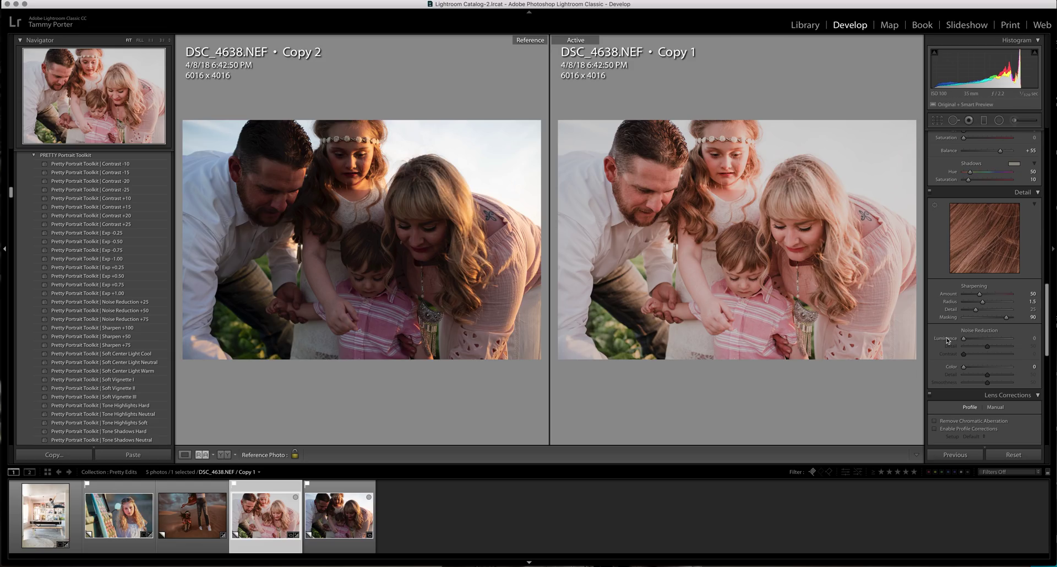
{"action": "scroll", "coordinate": [969, 331], "scroll_direction": "down", "scroll_amount": 3}
{"action": "left_click", "coordinate": [936, 374]}
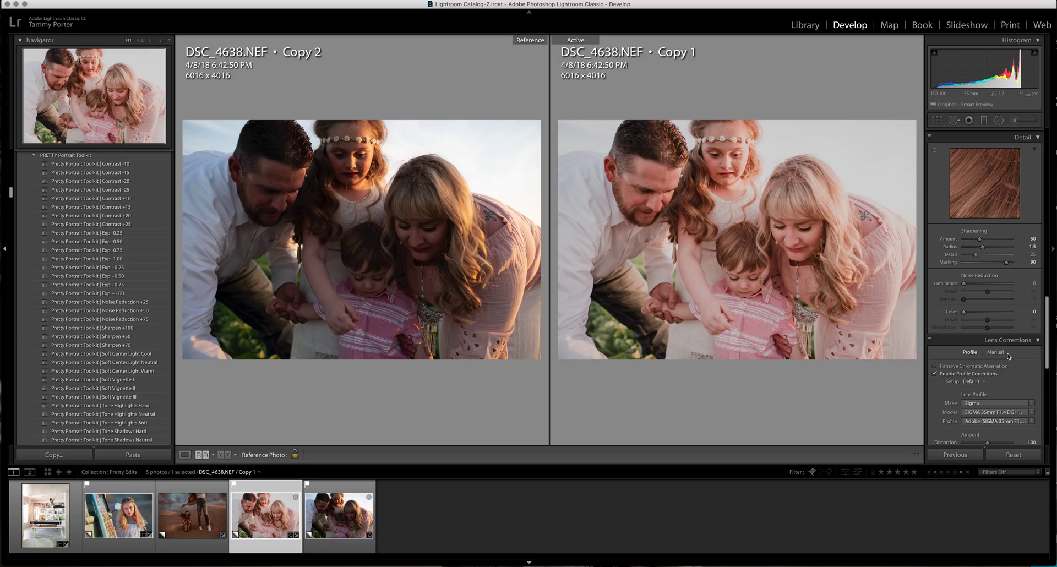
- Set the Shadows saturation in Split Toning to 0
{"action": "scroll", "coordinate": [1009, 356], "scroll_direction": "down", "scroll_amount": 2}
{"action": "scroll", "coordinate": [1009, 356], "scroll_direction": "down", "scroll_amount": 6}
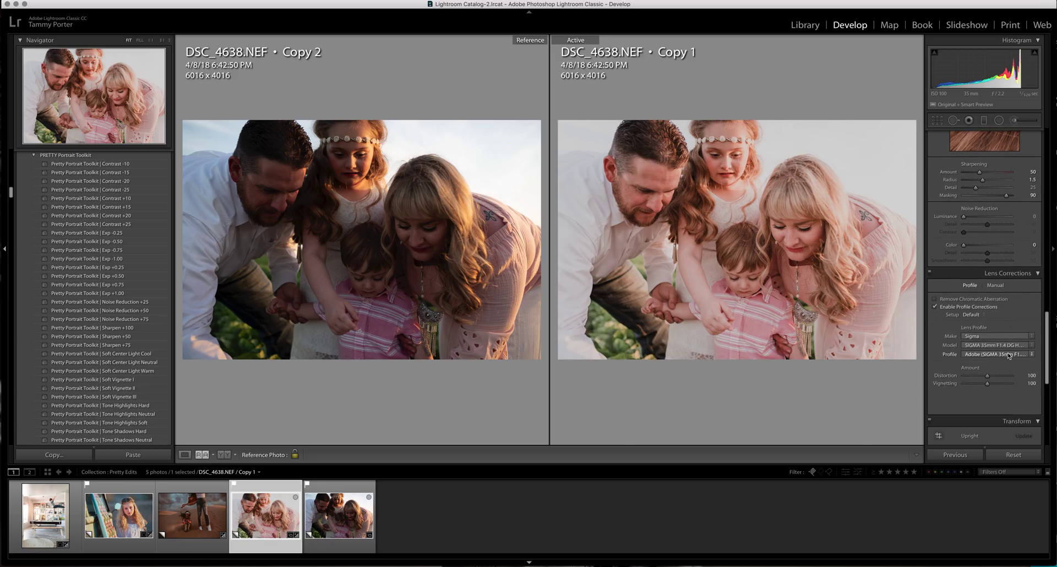
{"action": "scroll", "coordinate": [1008, 353], "scroll_direction": "down", "scroll_amount": 3}
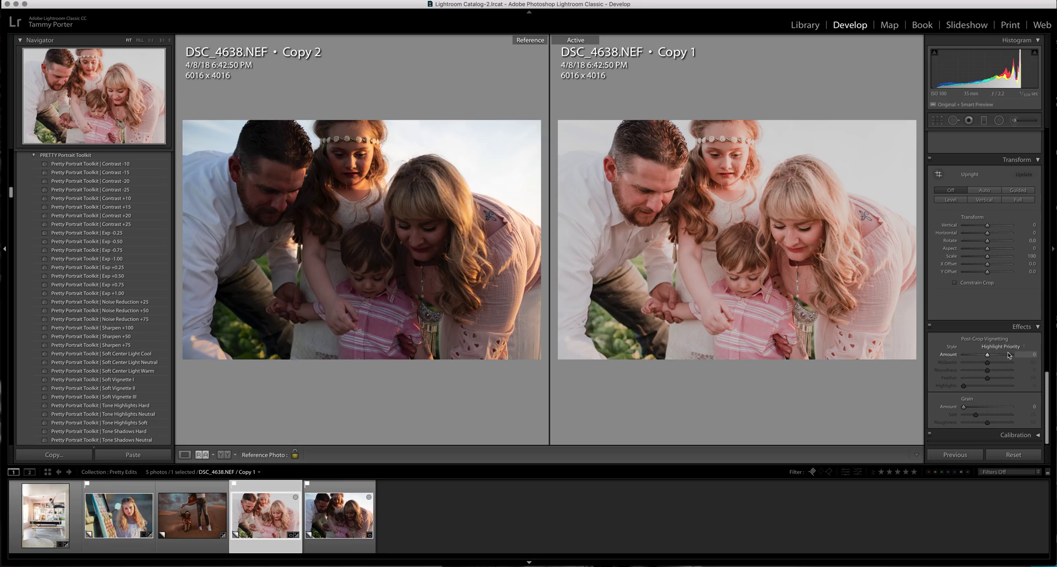
{"action": "scroll", "coordinate": [1007, 352], "scroll_direction": "up", "scroll_amount": 2}
{"action": "scroll", "coordinate": [1009, 355], "scroll_direction": "up", "scroll_amount": 5}
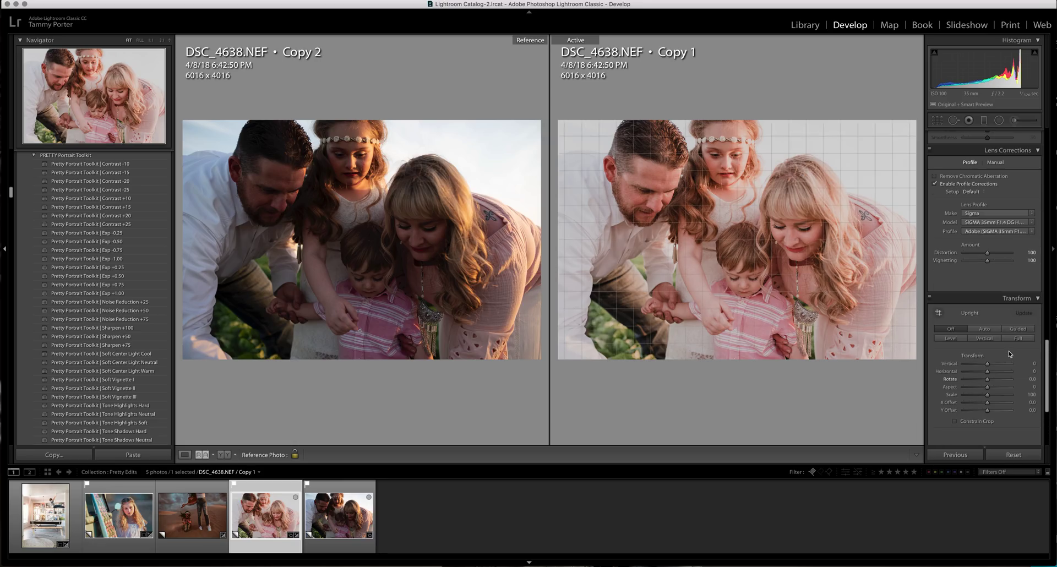
{"action": "scroll", "coordinate": [1010, 353], "scroll_direction": "up", "scroll_amount": 3}
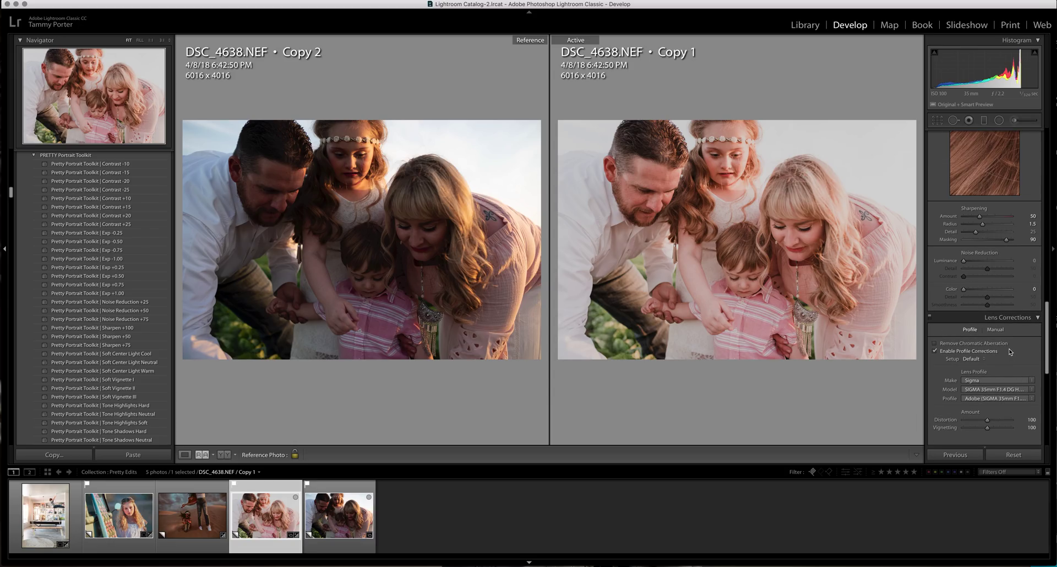
{"action": "scroll", "coordinate": [1010, 351], "scroll_direction": "down", "scroll_amount": 2}
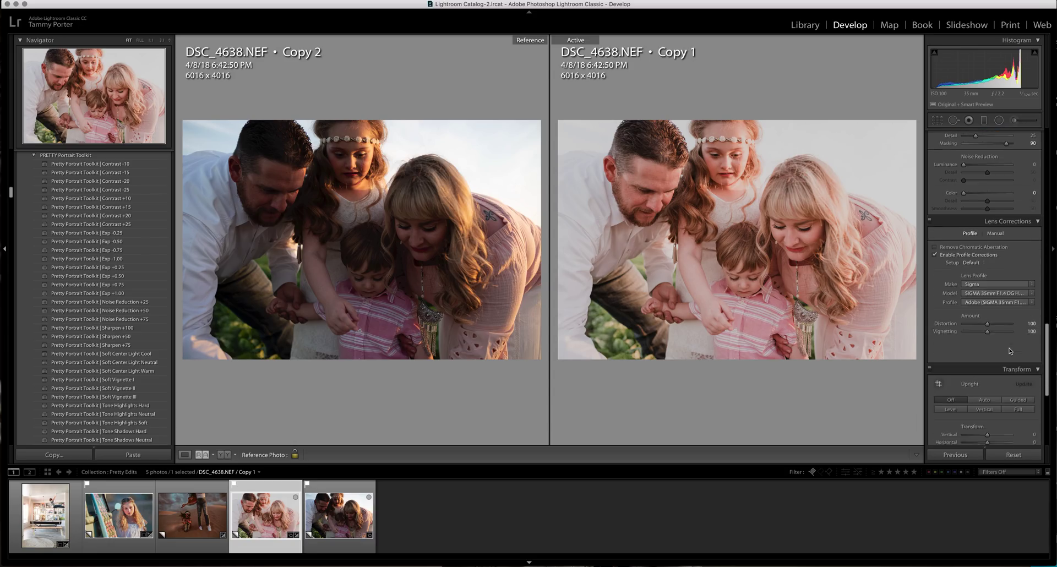
{"action": "scroll", "coordinate": [1010, 352], "scroll_direction": "up", "scroll_amount": 8}
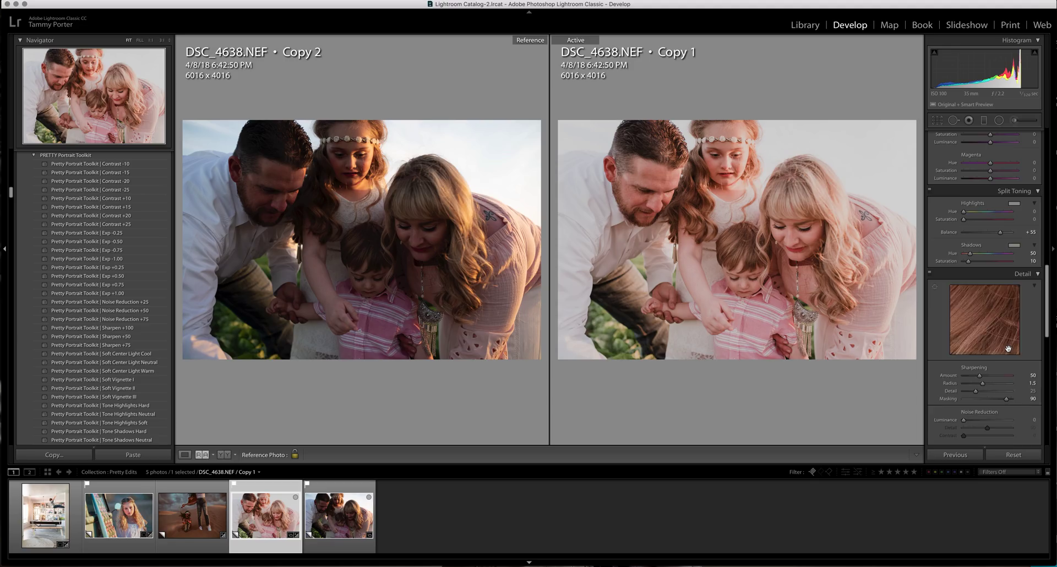
{"action": "scroll", "coordinate": [1008, 348], "scroll_direction": "up", "scroll_amount": 1}
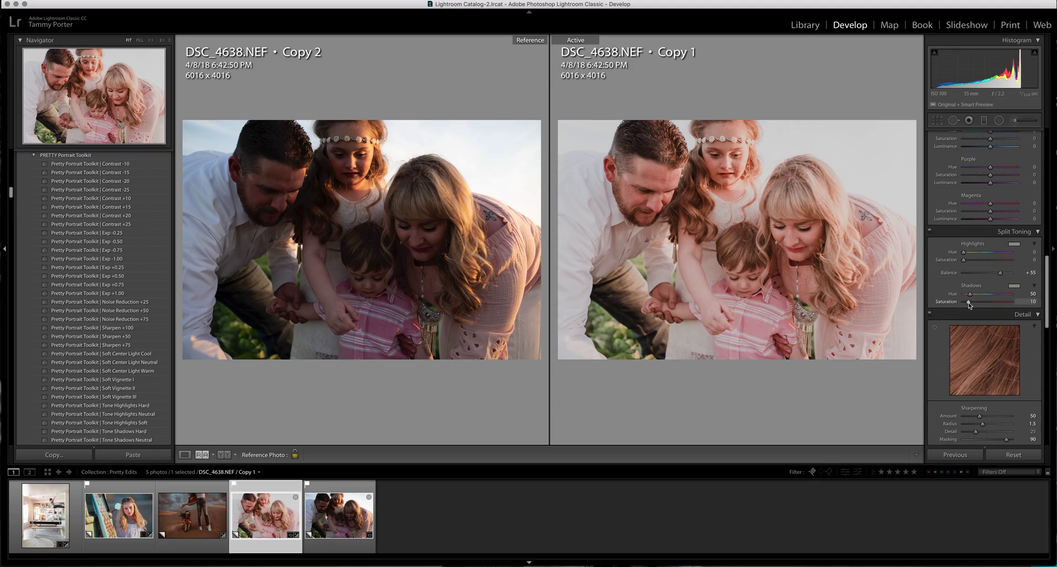
{"action": "left_click_drag", "start_coordinate": [969, 303], "coordinate": [958, 307]}
- Add an elliptical Radial Filter with the Dodge (Lighten) effect around the man's face
{"action": "scroll", "coordinate": [980, 298], "scroll_direction": "up", "scroll_amount": 10}
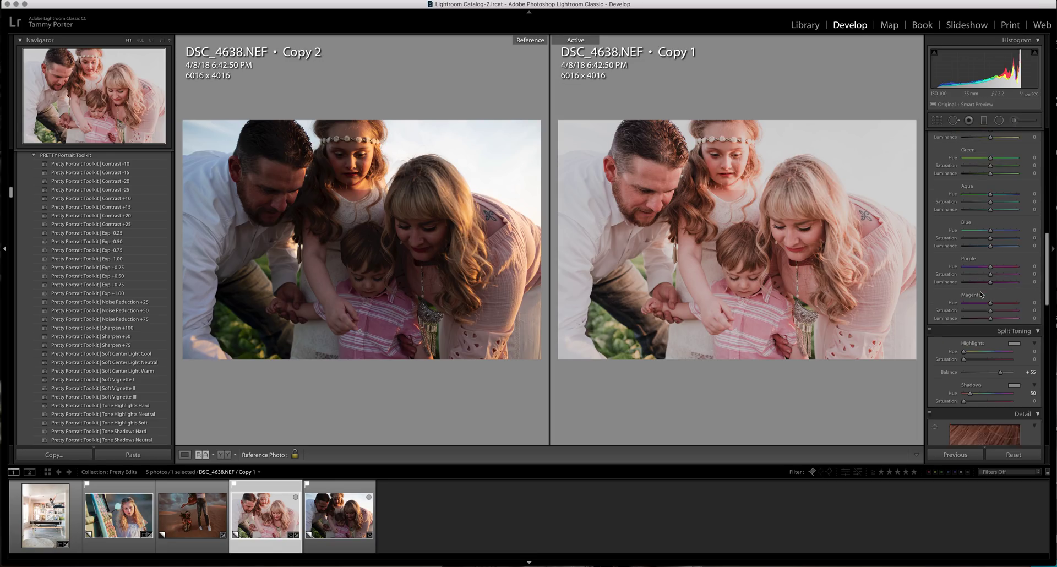
{"action": "scroll", "coordinate": [982, 295], "scroll_direction": "up", "scroll_amount": 5}
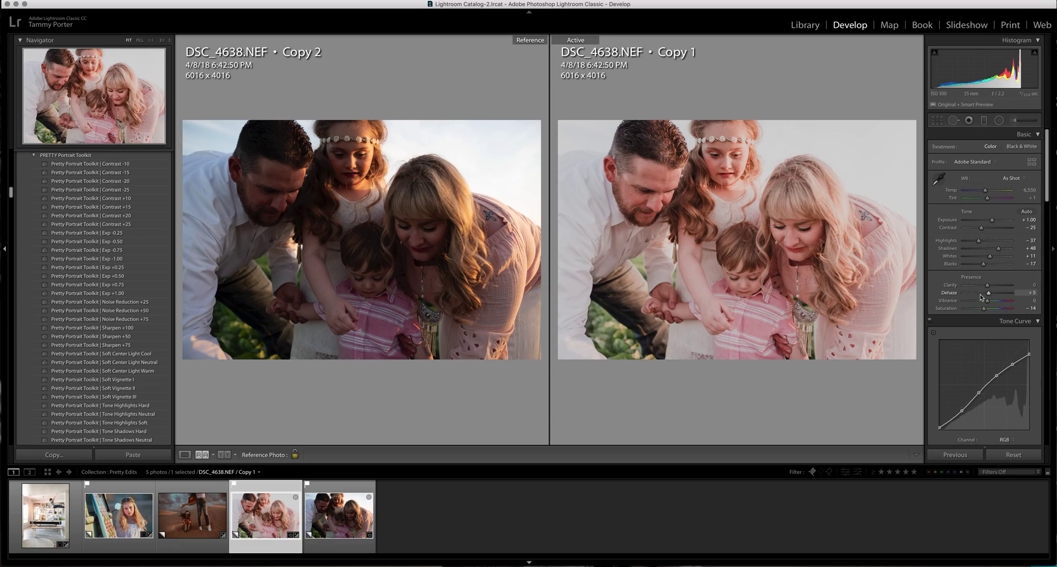
{"action": "left_click", "coordinate": [999, 120]}
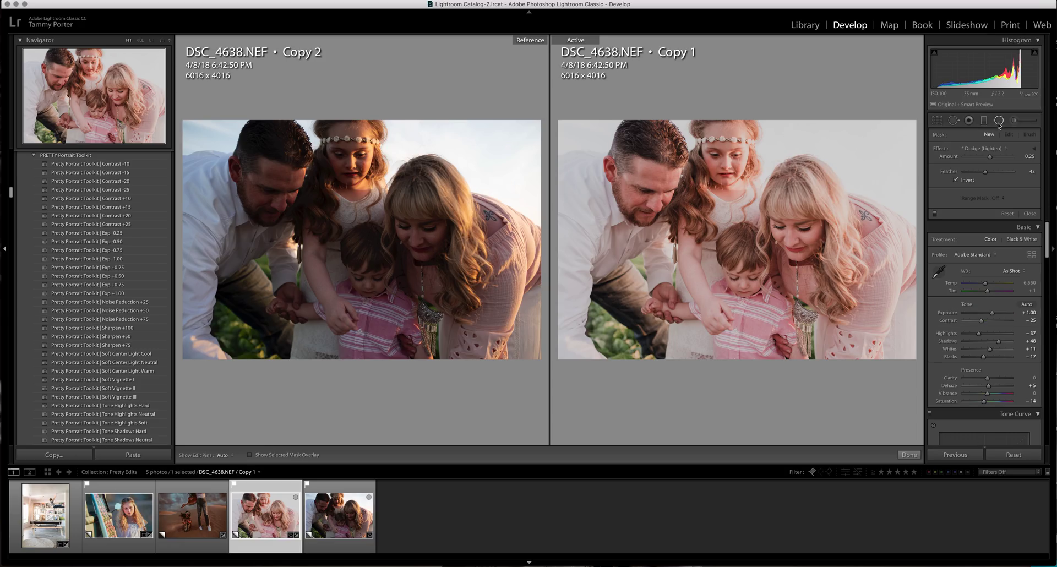
{"action": "left_click_drag", "start_coordinate": [643, 186], "coordinate": [670, 232]}
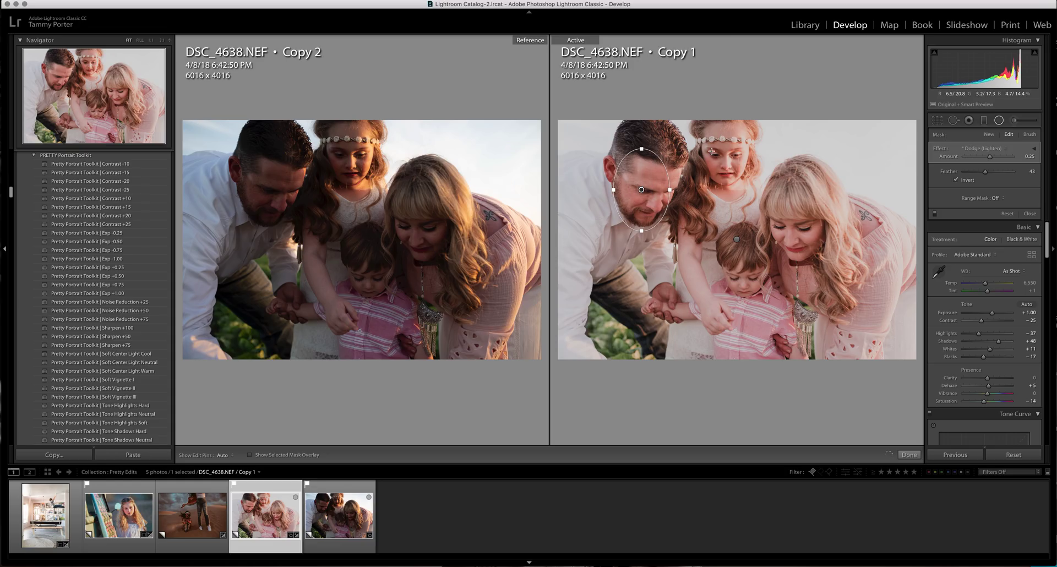
- Add another elliptical Radial Filter with the Dodge (Lighten) effect and centre it on the face of the girl wearing the headband
{"action": "left_click_drag", "start_coordinate": [715, 149], "coordinate": [736, 185]}
{"action": "left_click_drag", "start_coordinate": [715, 148], "coordinate": [715, 158]}
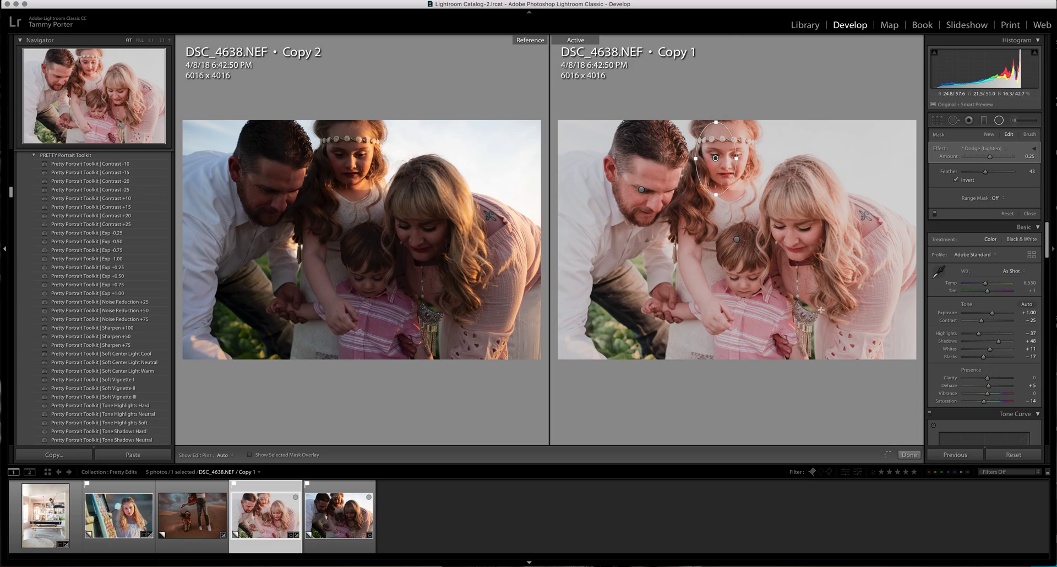
- Paint Dodge (Lighten) at 0.25 exposure with a size 5 Adjustment Brush between the toddler and the woman, with edit pins hidden
{"action": "left_click", "coordinate": [1015, 119]}
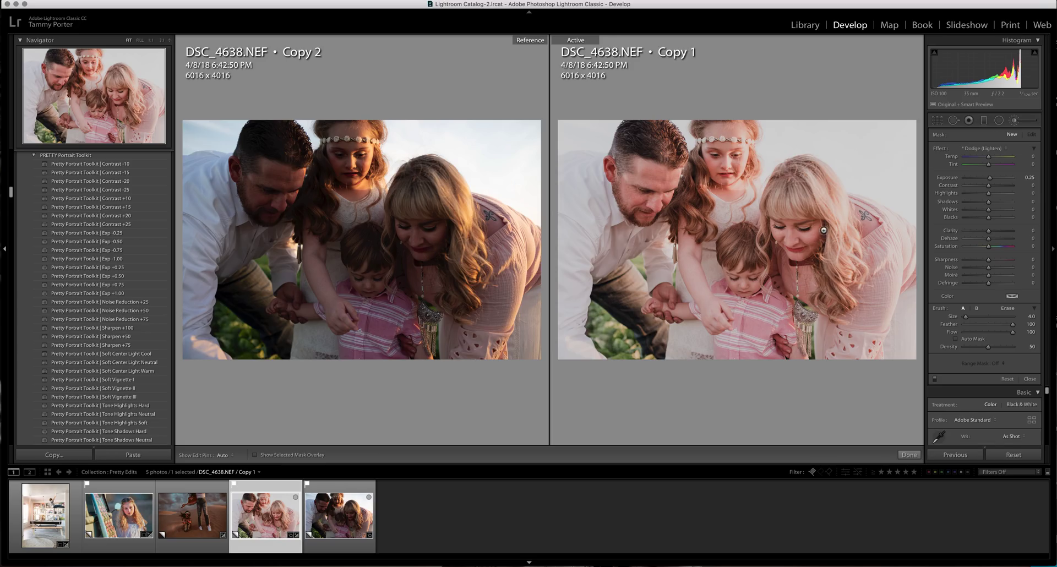
{"action": "key", "text": "h"}
{"action": "left_click", "coordinate": [788, 383]}
{"action": "key", "text": "bracketleft"}
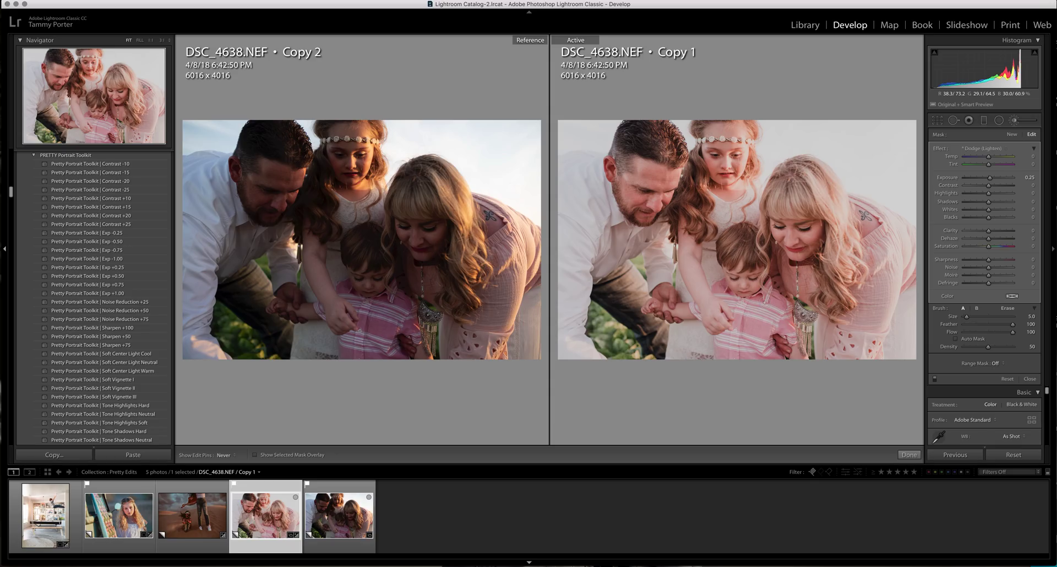
{"action": "left_click_drag", "start_coordinate": [784, 335], "coordinate": [782, 348]}
- Check the brushed lightening with the edit pins shown and hidden, set the brush size to 8, and finish the brush adjustment
{"action": "key", "text": "h"}
{"action": "key", "text": "bracketright"}
{"action": "key", "text": "h"}
{"action": "key", "text": "h"}
{"action": "key", "text": "h"}
{"action": "key", "text": "h"}
{"action": "key", "text": "bracketleft"}
{"action": "key", "text": "h"}
{"action": "key", "text": "h"}
{"action": "key", "text": "h"}
{"action": "key", "text": "h"}
{"action": "key", "text": "h"}
{"action": "scroll", "coordinate": [796, 246], "scroll_direction": "up", "scroll_amount": 3}
{"action": "key", "text": "h"}
{"action": "key", "text": "h"}
{"action": "key", "text": "h"}
{"action": "key", "text": "h"}
{"action": "key", "text": "h"}
{"action": "key", "text": "h"}
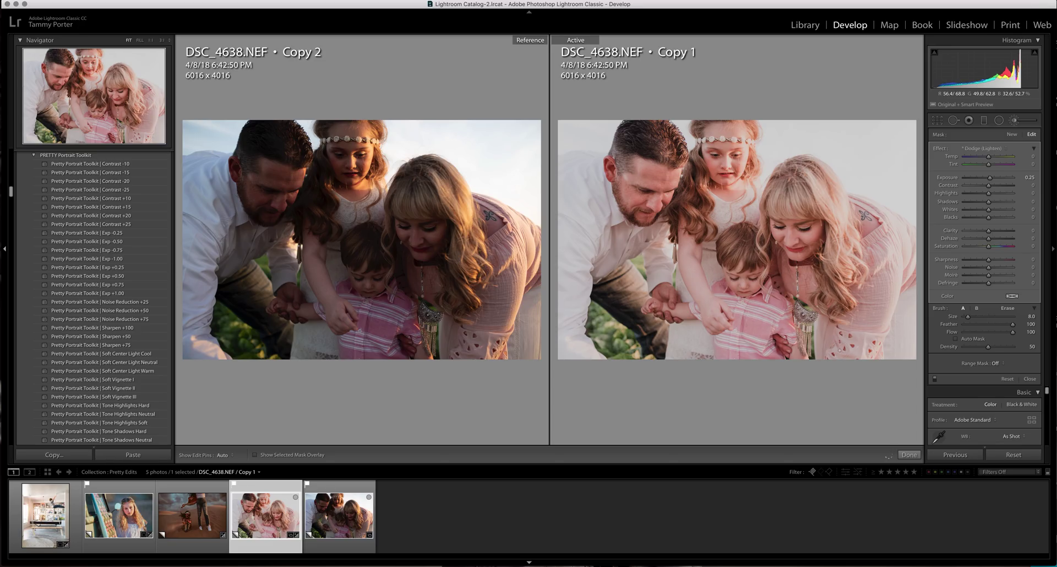
{"action": "left_click", "coordinate": [909, 455]}
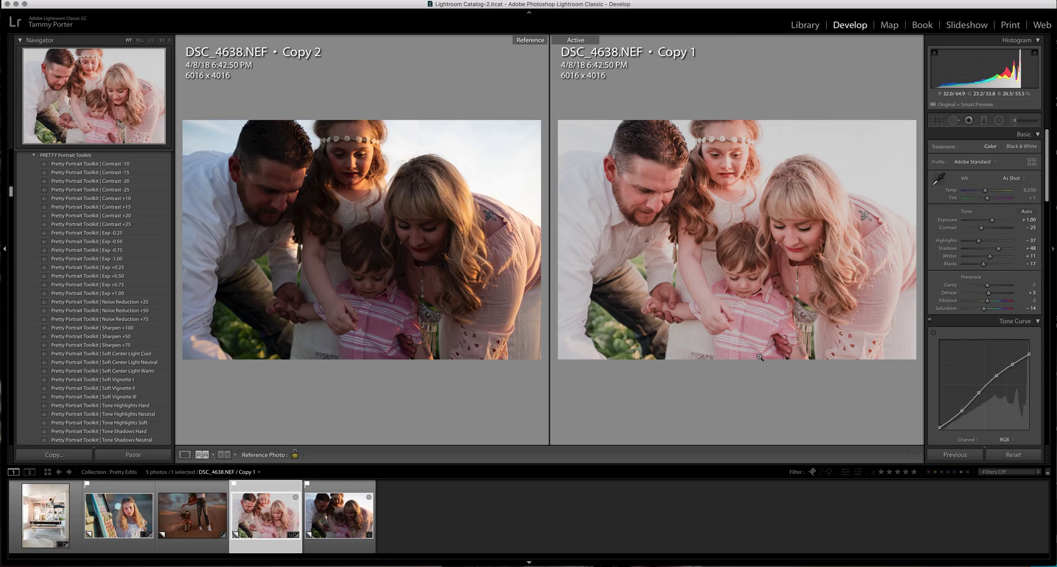
{"action": "scroll", "coordinate": [106, 273], "scroll_direction": "up", "scroll_amount": 1}
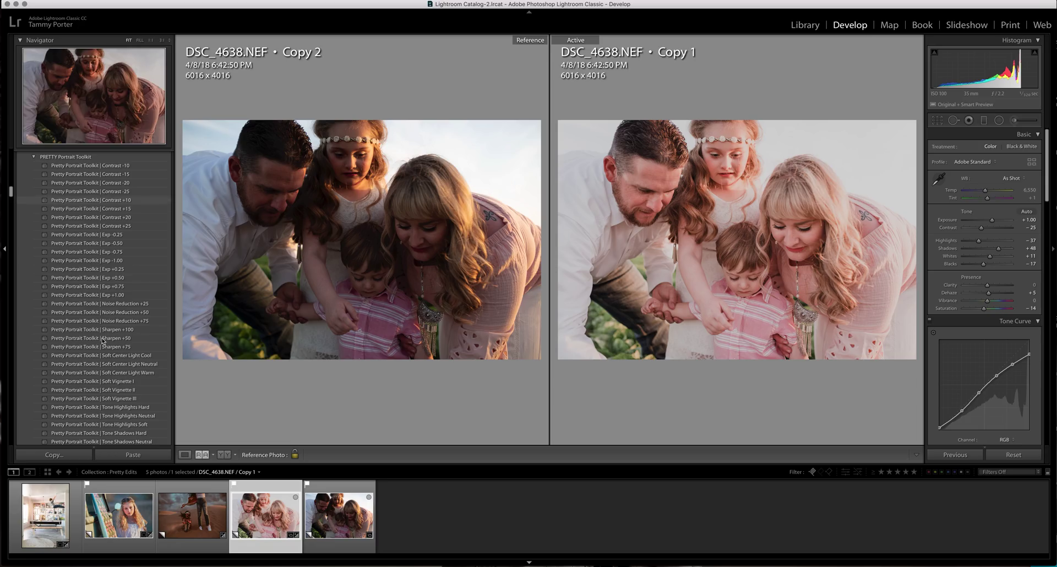